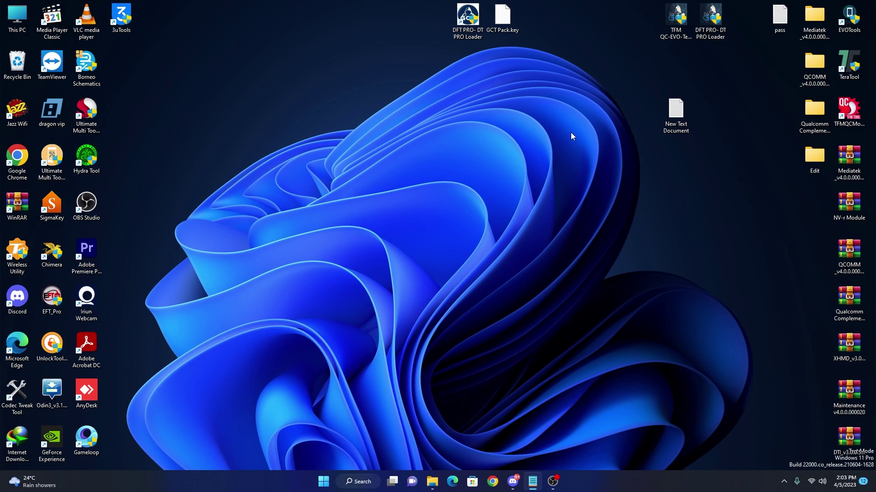
# - Check Windows Security from the system tray, then refresh the desktop
pyautogui.click(783, 482)
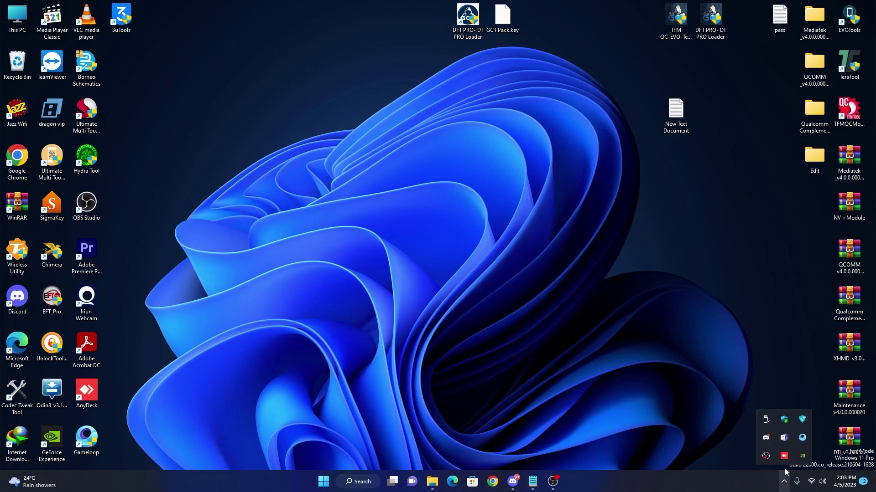
pyautogui.click(784, 418)
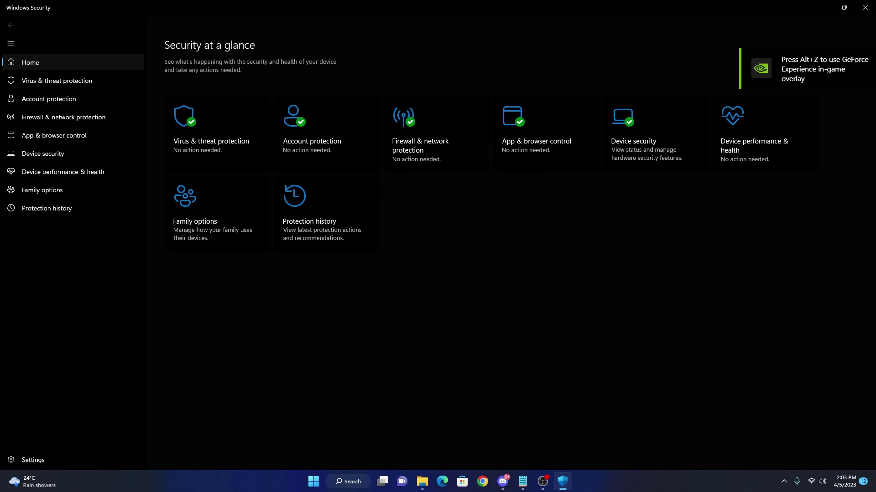
pyautogui.click(863, 8)
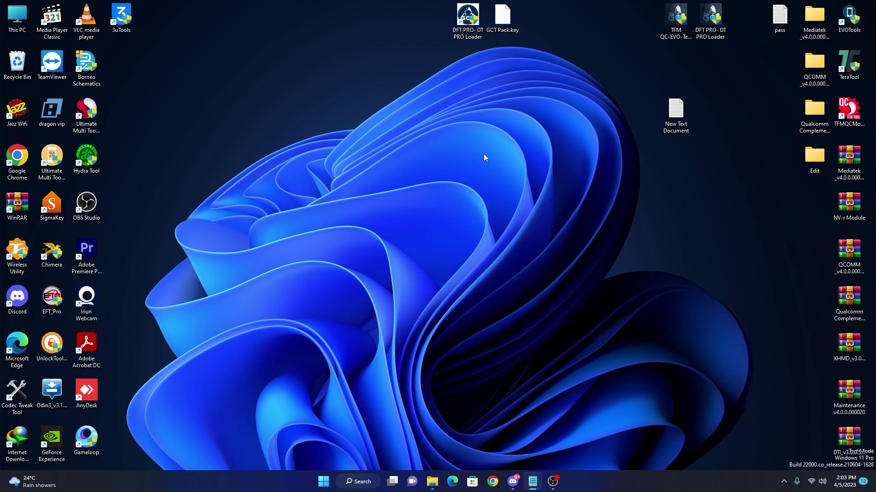
pyautogui.rightClick(456, 143)
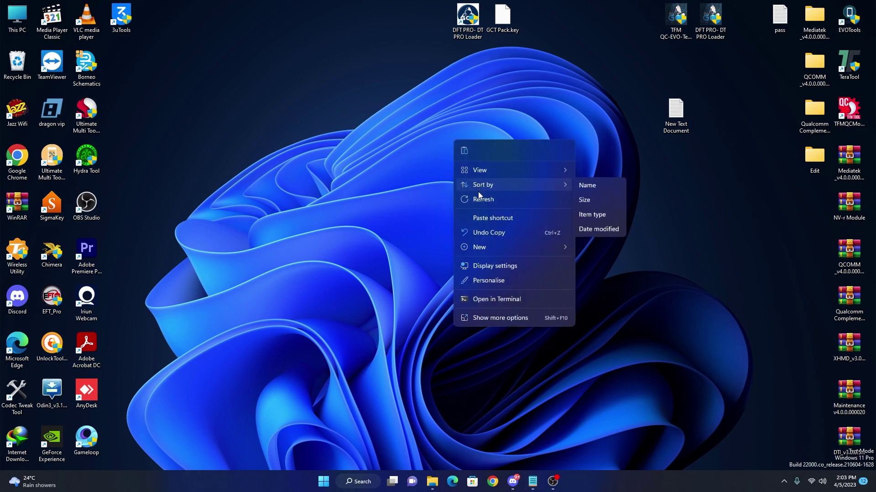
pyautogui.click(479, 197)
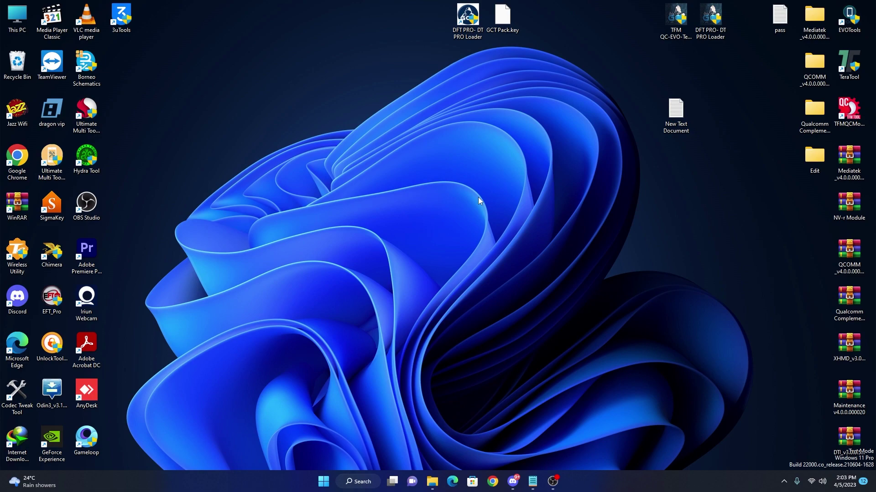
# - Open Tera Tool 1.0.0.4.rar from the GCT folder and run its setup exe
pyautogui.click(432, 482)
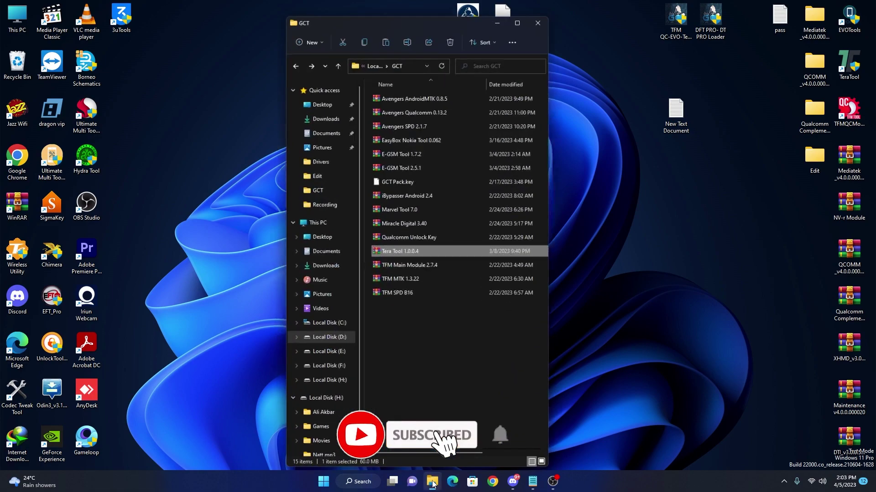
pyautogui.click(410, 358)
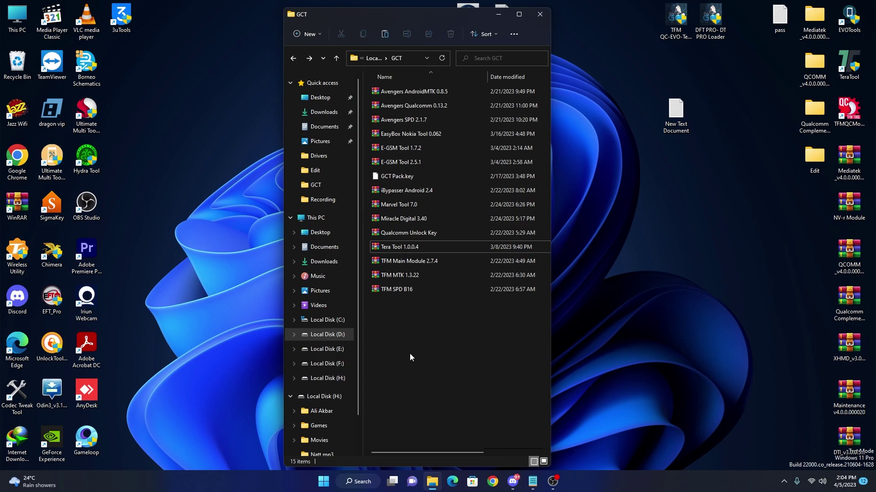
pyautogui.click(406, 246)
pyautogui.doubleClick(406, 250)
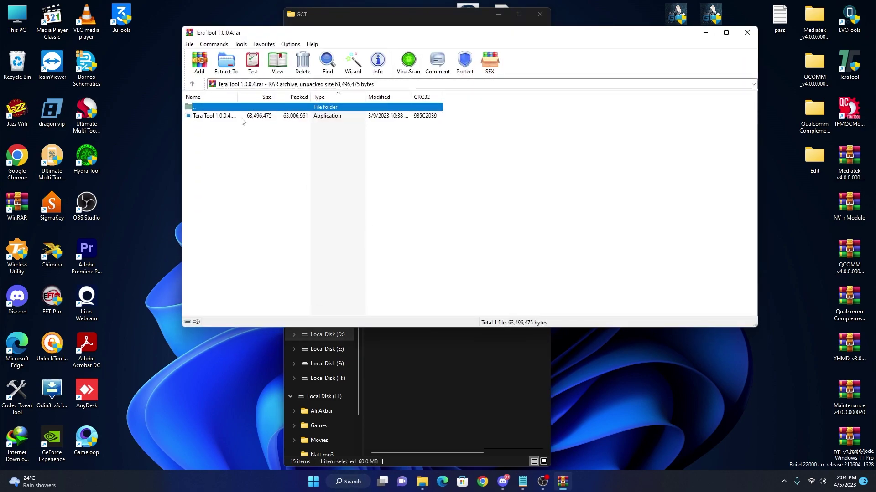
pyautogui.doubleClick(225, 116)
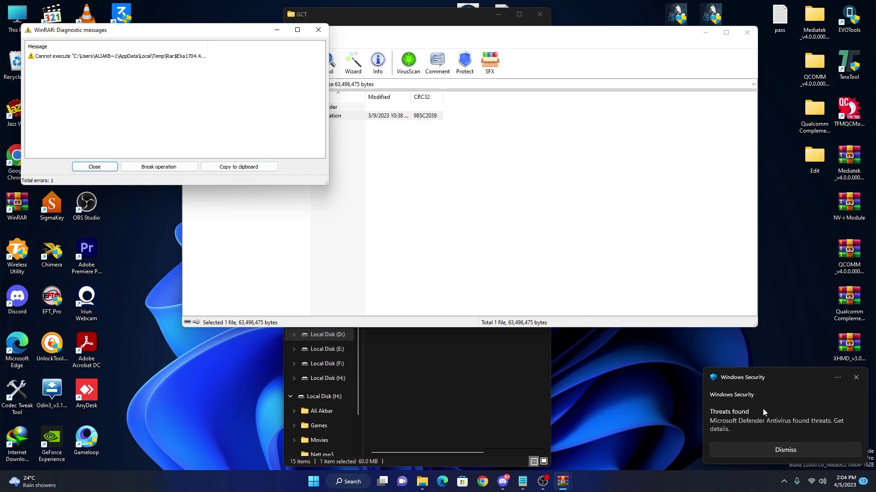
# - Allow the Wacatac-flagged Tera Tool setup on the device from the Threats found report
pyautogui.click(788, 397)
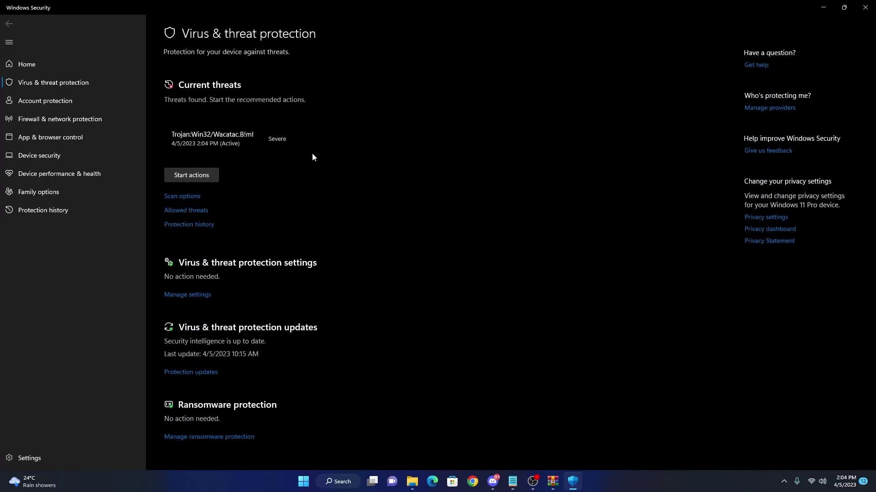
pyautogui.click(245, 138)
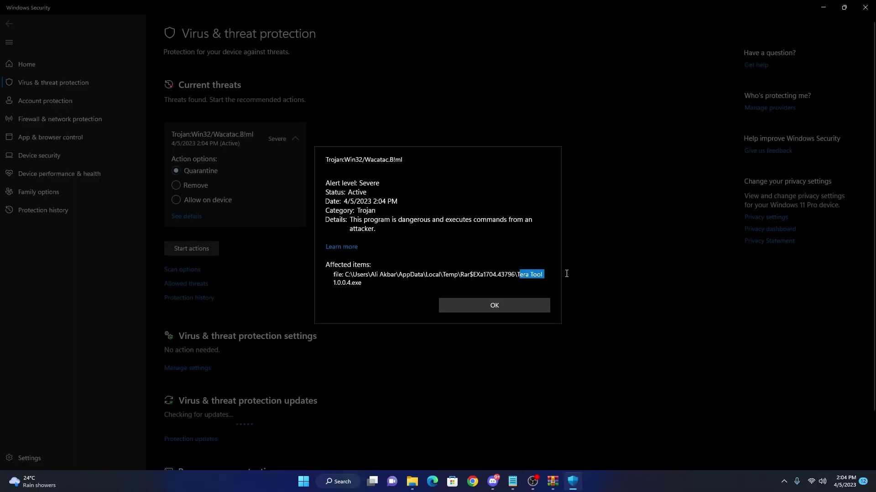
pyautogui.moveTo(567, 274); pyautogui.dragTo(419, 285)
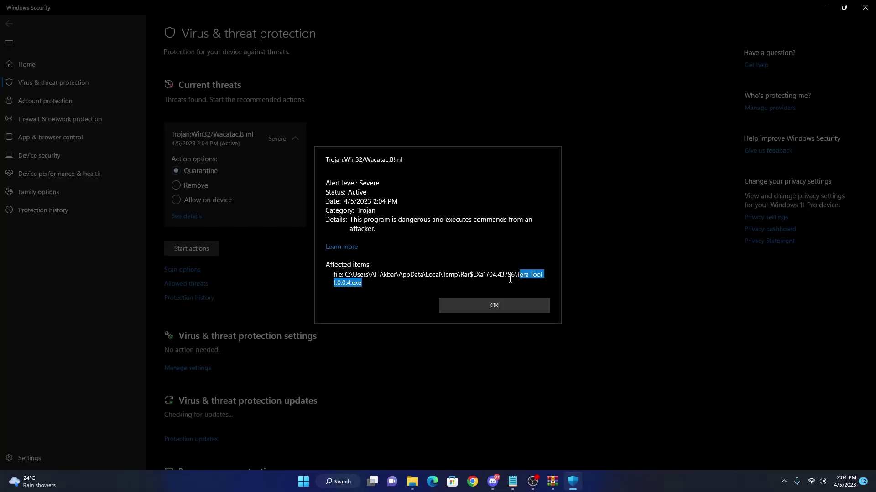
pyautogui.click(506, 303)
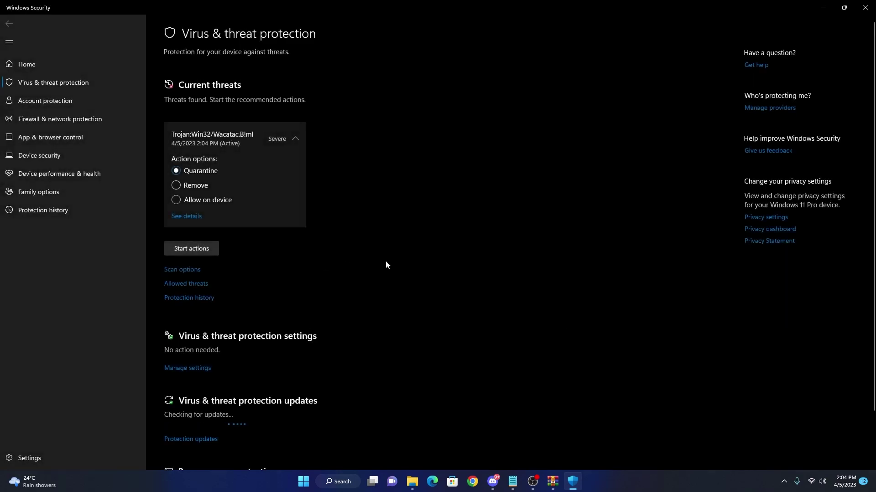
pyautogui.click(180, 201)
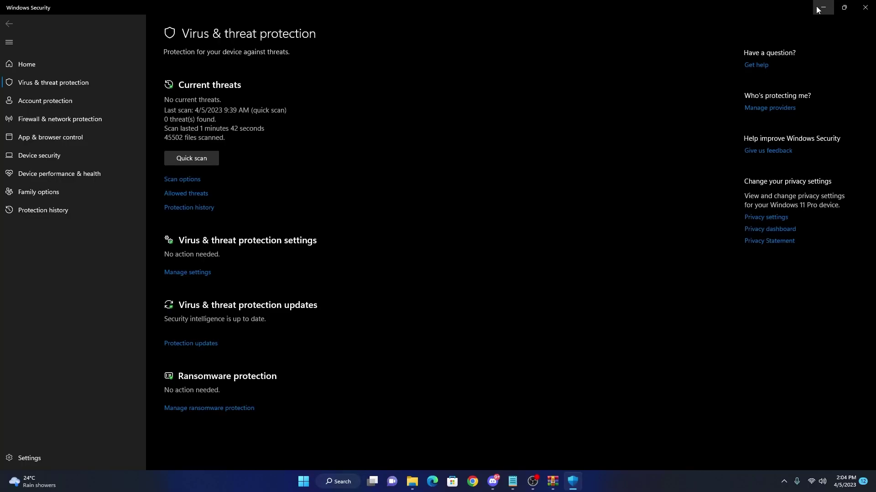
pyautogui.click(819, 10)
# - Rerun Tera Tool setup and set the install path to C:\Global Cracking Team Pack
pyautogui.click(99, 167)
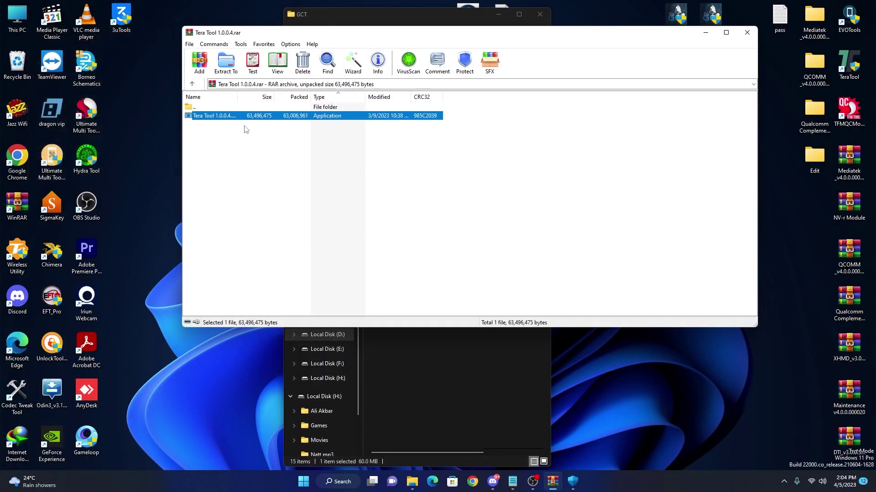
pyautogui.doubleClick(258, 116)
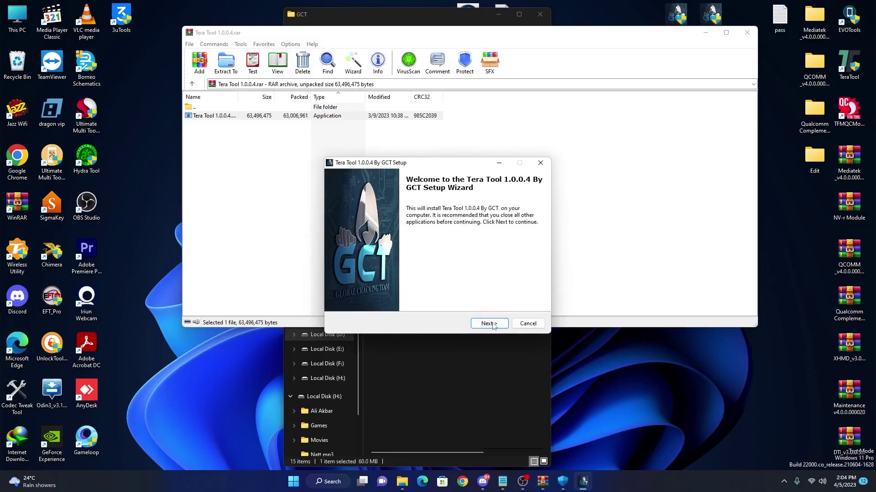
pyautogui.click(488, 324)
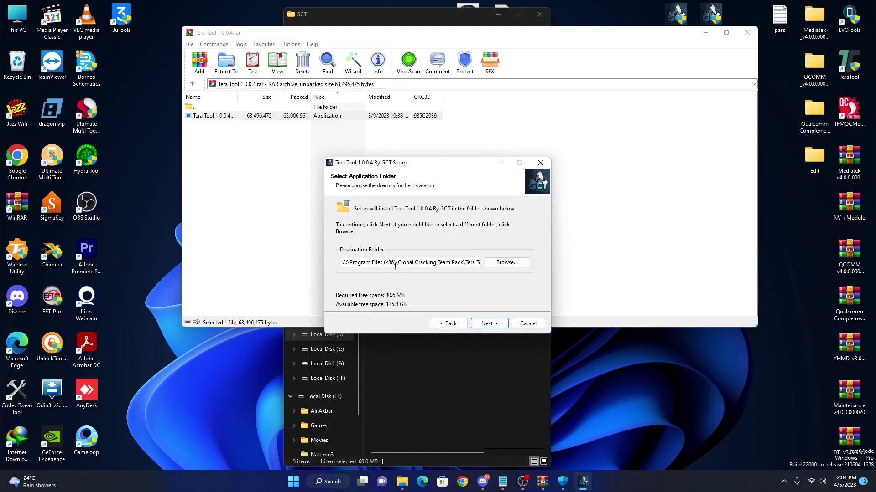
pyautogui.moveTo(396, 263); pyautogui.dragTo(347, 263)
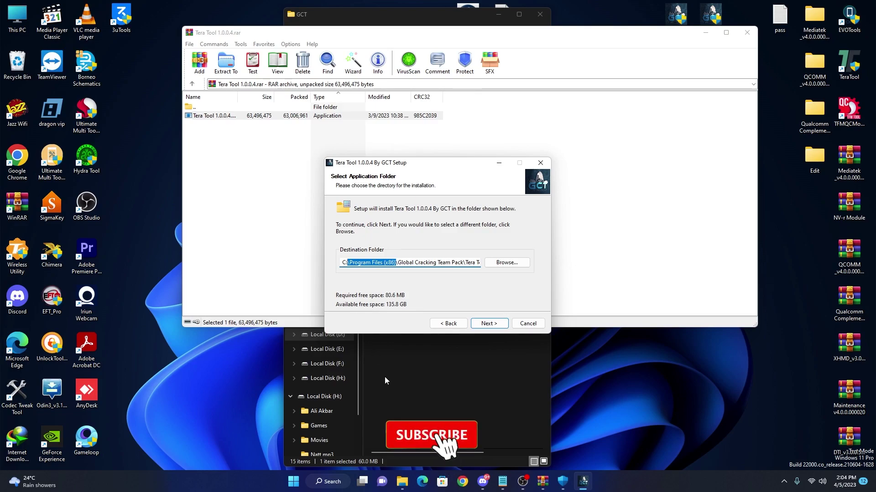
pyautogui.press('BackSpace')
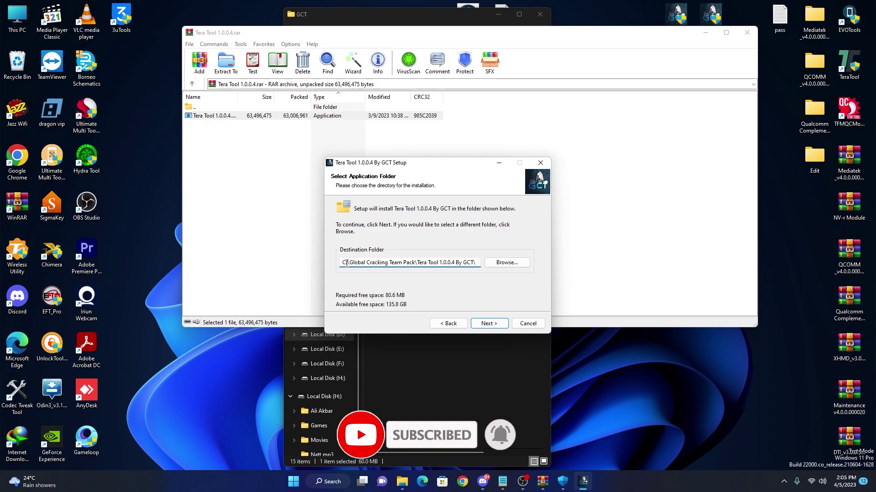
# - Install without Start menu folder or desktop icon, and finish with Launch unchecked
pyautogui.click(490, 324)
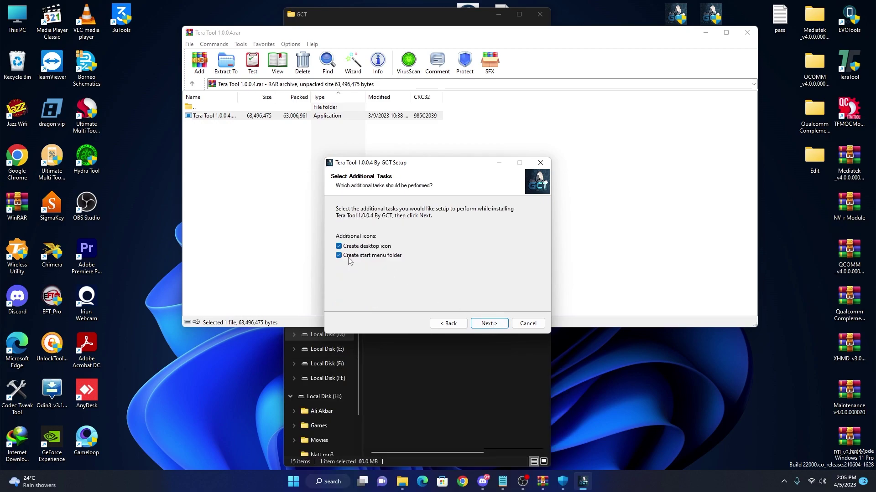
pyautogui.click(352, 257)
pyautogui.click(486, 324)
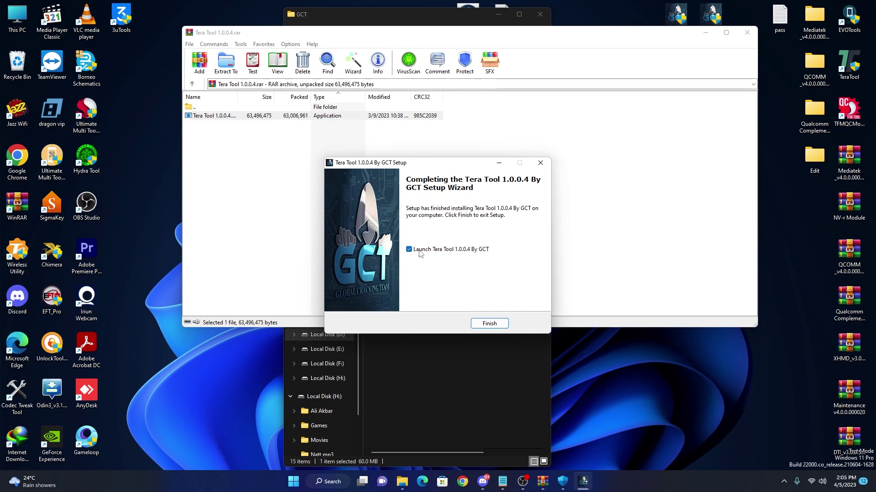
pyautogui.click(419, 252)
pyautogui.click(481, 324)
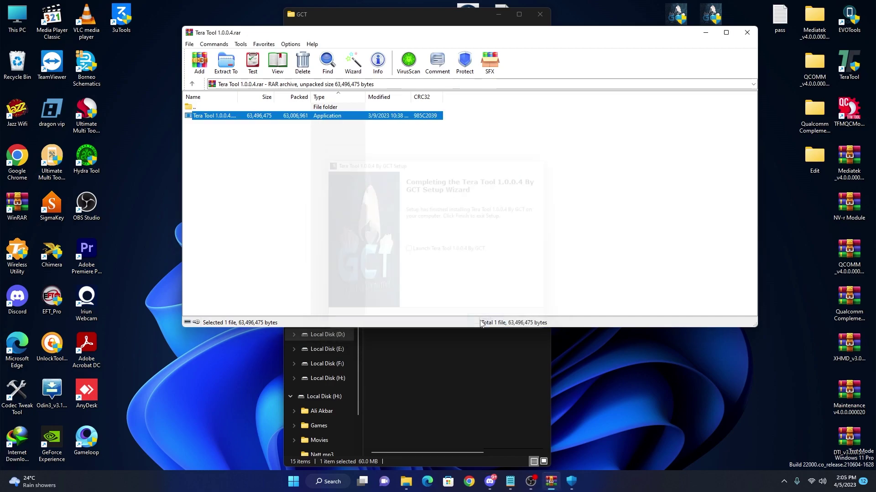
# - Close the Tera Tool archive and start the Avengers Qualcomm 0.13.2 setup in English
pyautogui.click(747, 36)
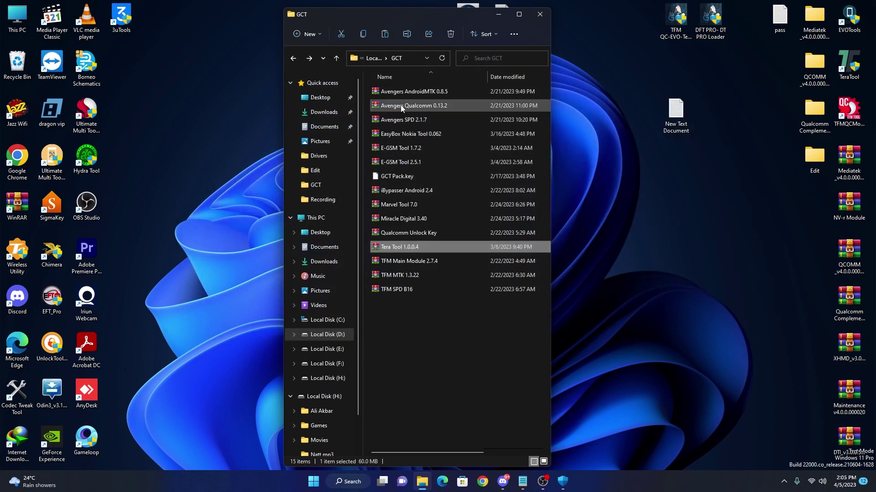
pyautogui.doubleClick(419, 106)
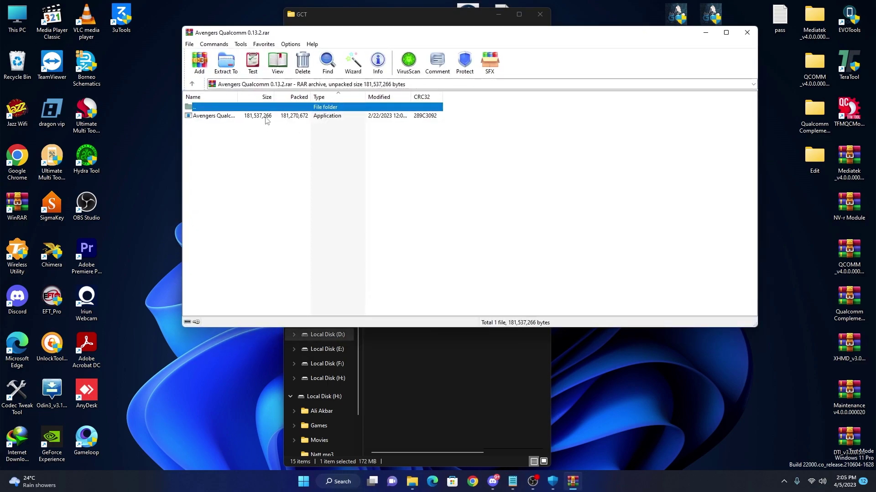
pyautogui.doubleClick(267, 116)
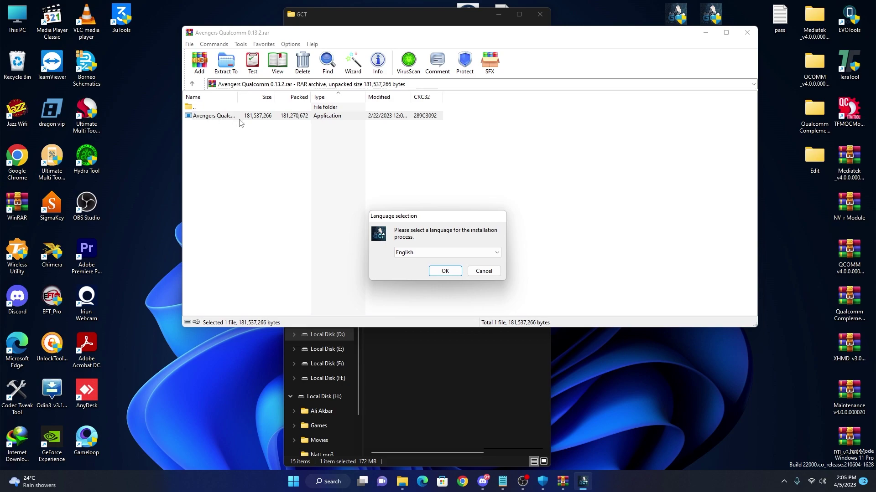
pyautogui.click(444, 272)
pyautogui.click(486, 323)
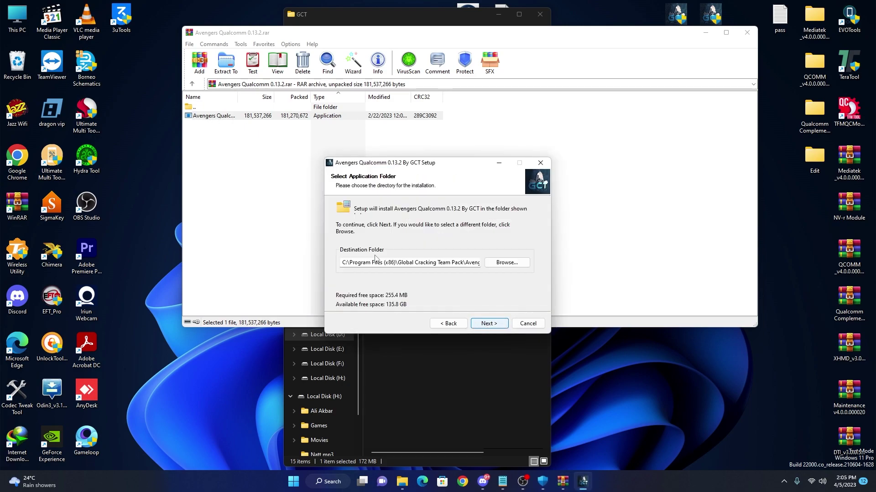
# - Install to C:\Global Cracking Team Pack without desktop icon or Start menu folder
pyautogui.moveTo(395, 263); pyautogui.dragTo(347, 263)
pyautogui.press('BackSpace')
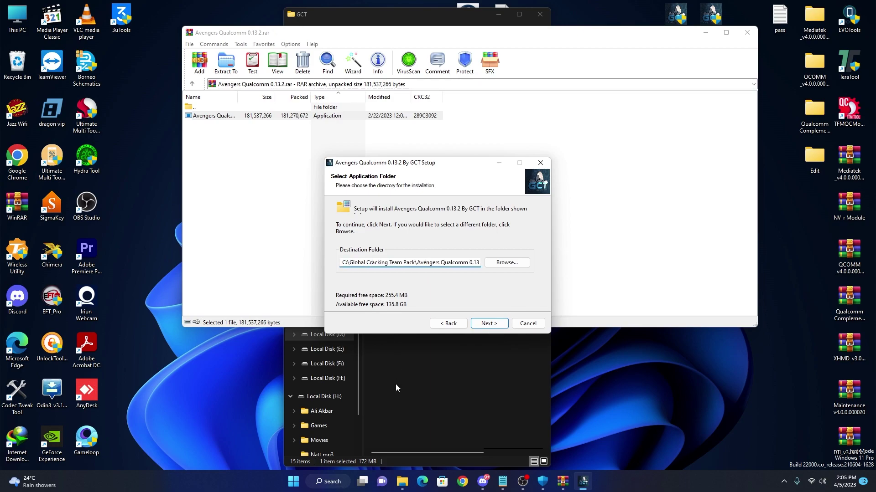
pyautogui.click(487, 324)
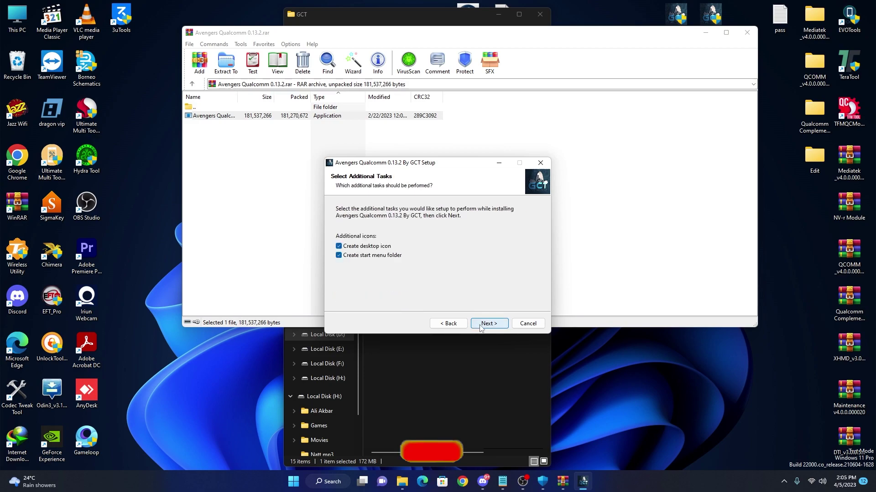
pyautogui.click(357, 255)
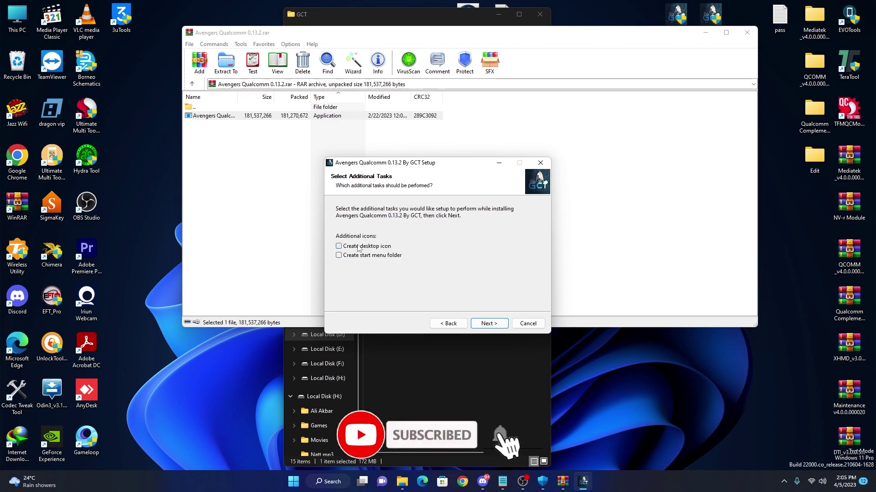
pyautogui.click(486, 325)
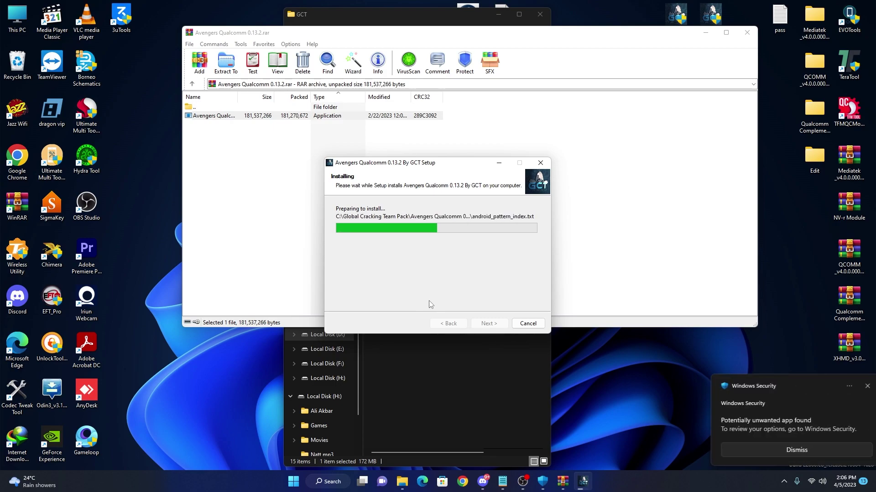
# - Allow the flagged Avengers_Qualcomm-loader.exe on the device from the Defender report
pyautogui.click(759, 410)
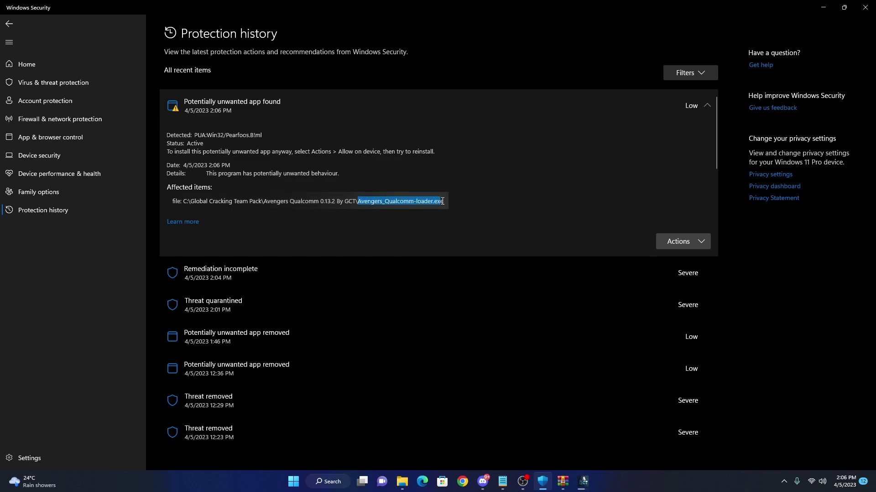
pyautogui.click(690, 245)
pyautogui.click(672, 287)
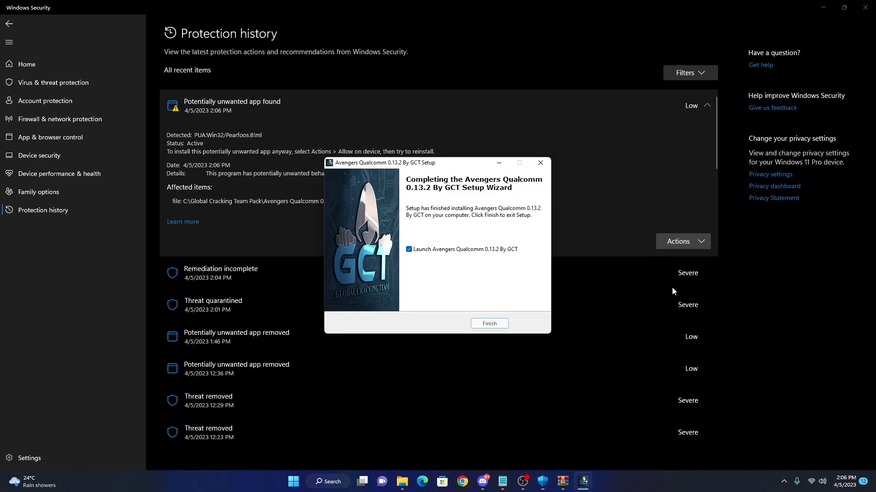
pyautogui.click(668, 239)
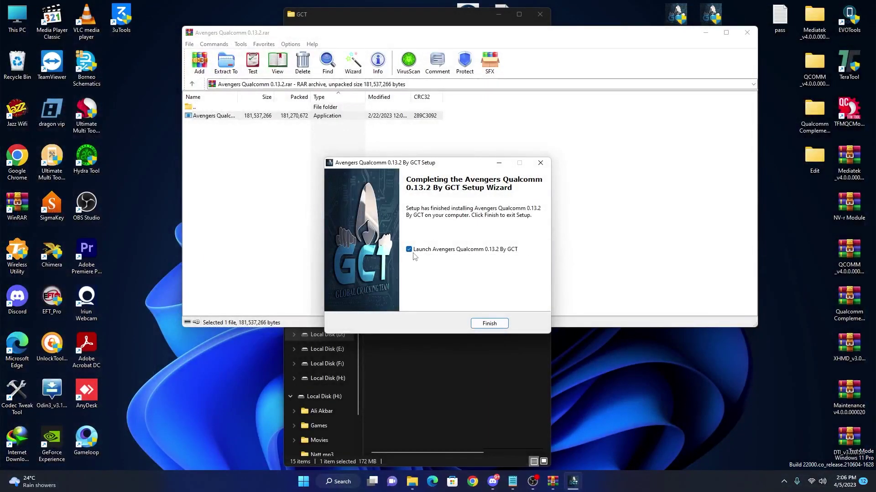
# - Finish the wizard with Launch unchecked, then select the Avengers Qualcomm exe in WinRAR
pyautogui.click(409, 249)
pyautogui.click(489, 323)
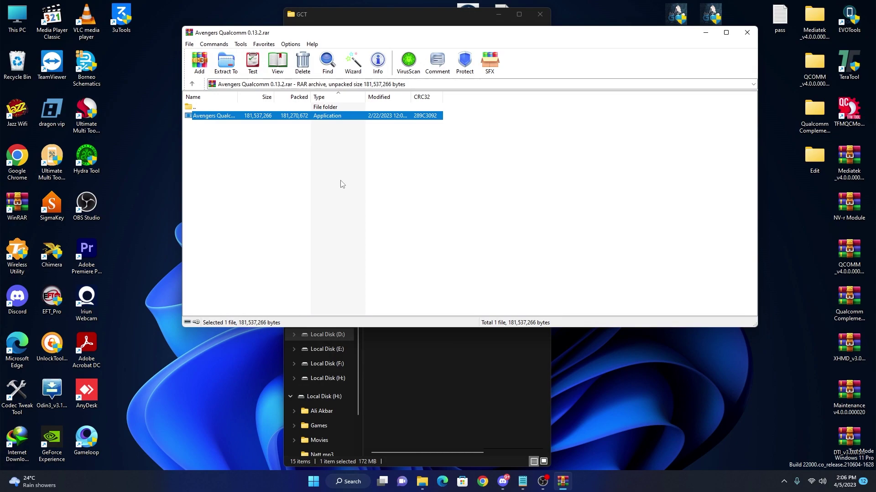
pyautogui.click(340, 184)
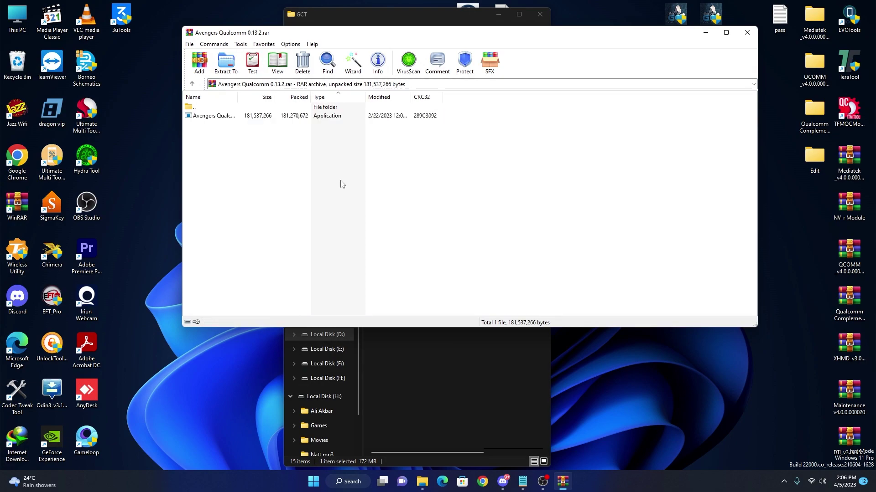
pyautogui.click(261, 118)
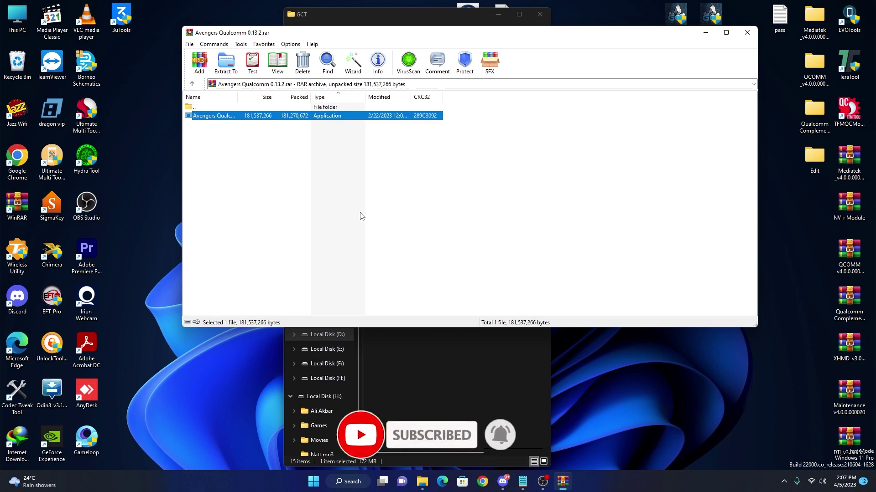
# - Close WinRAR and copy GCT Pack.key from the GCT folder
pyautogui.click(746, 33)
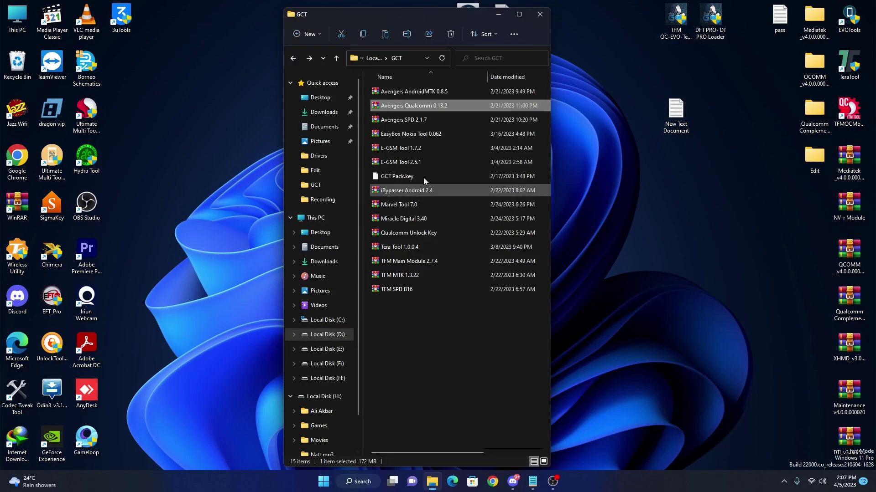
pyautogui.click(401, 177)
pyautogui.rightClick(402, 180)
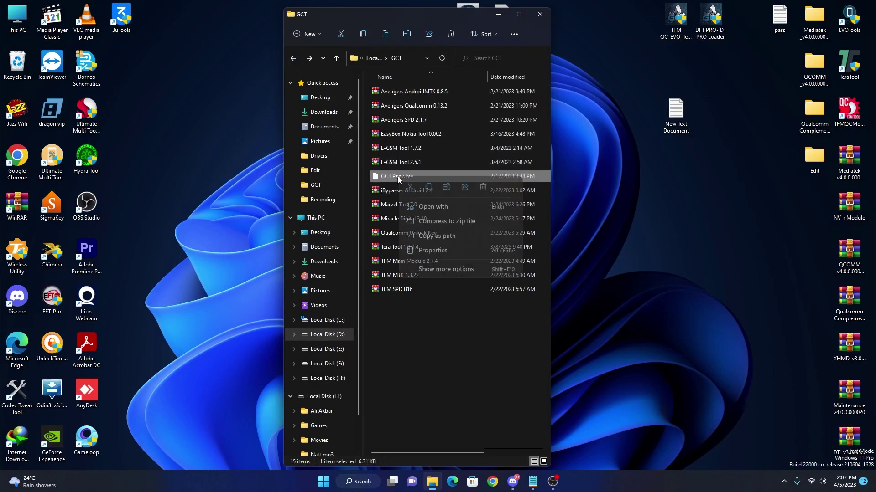
pyautogui.click(437, 188)
# - Paste the key into Avengers Qualcomm 0.13.2 By GCT and run its loader as administrator
pyautogui.click(327, 217)
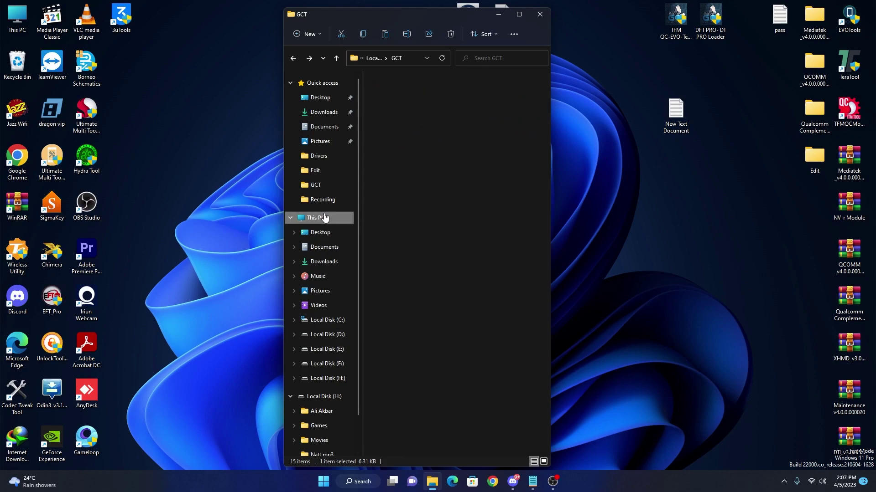
pyautogui.doubleClick(409, 254)
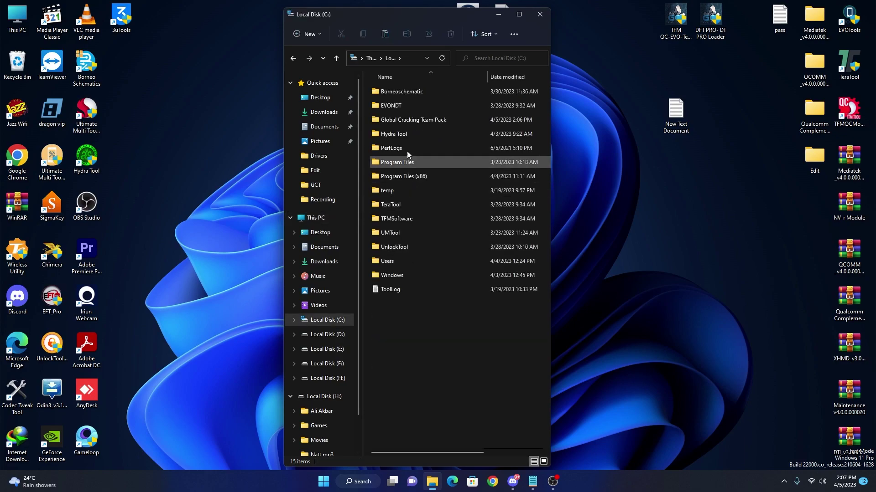
pyautogui.doubleClick(408, 122)
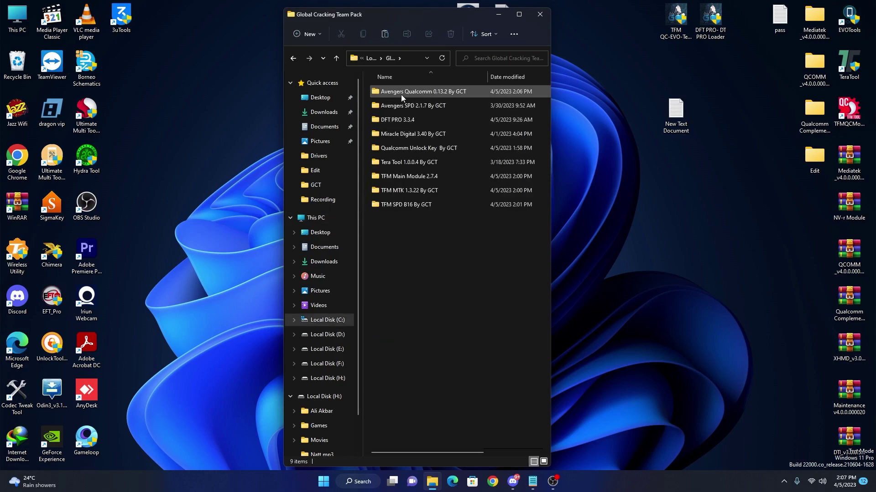
pyautogui.doubleClick(419, 91)
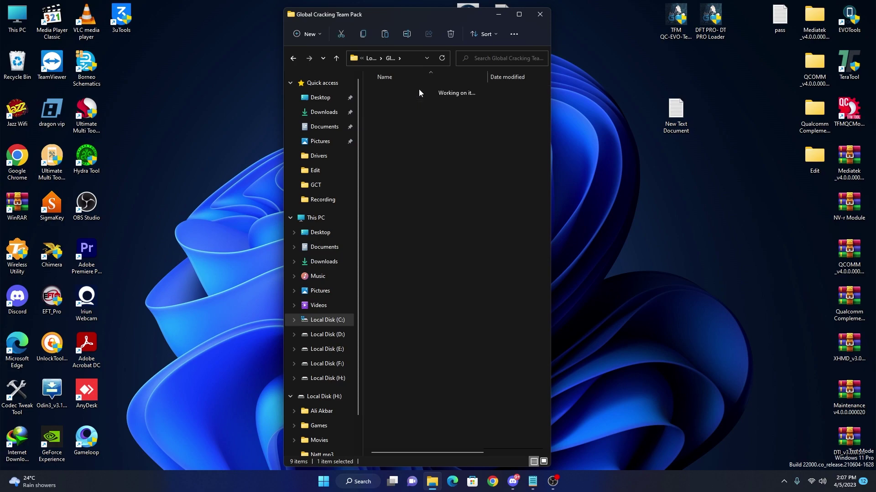
pyautogui.rightClick(400, 374)
pyautogui.click(409, 380)
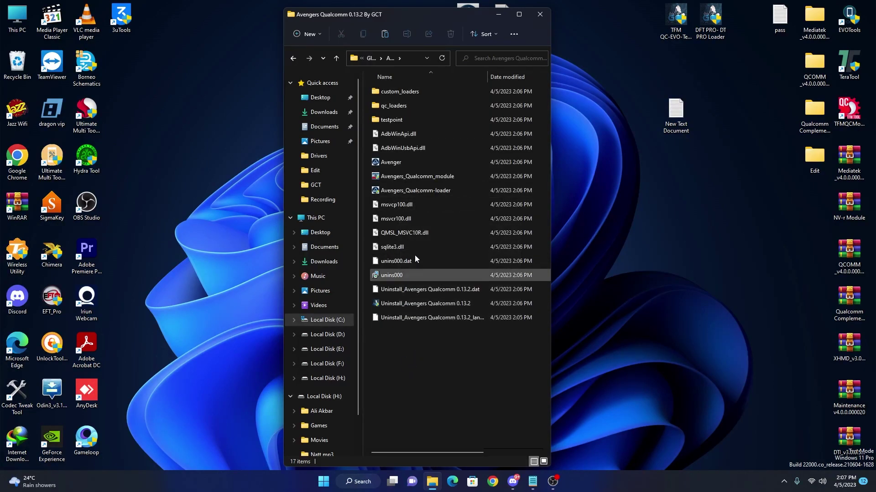
pyautogui.click(399, 193)
pyautogui.rightClick(402, 193)
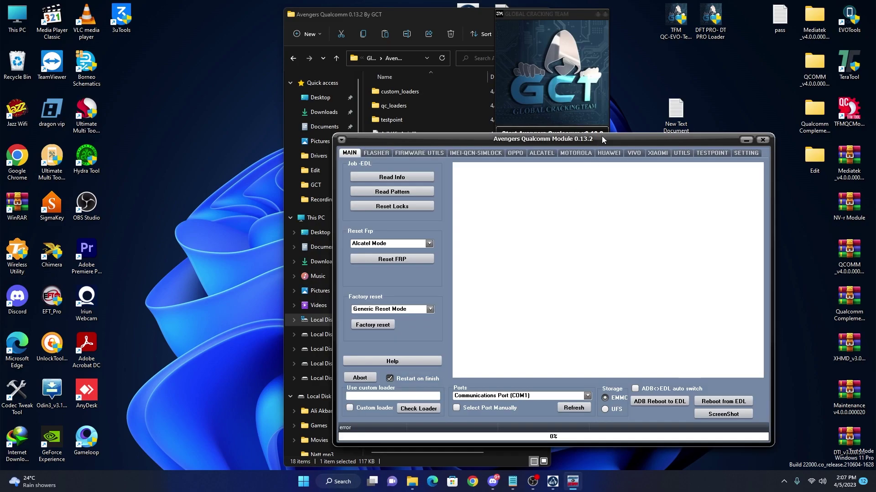
# - Close the Avengers Qualcomm Module 0.13.2 window and the GCT loader, then go back to the pack folder
pyautogui.moveTo(605, 140); pyautogui.dragTo(419, 104)
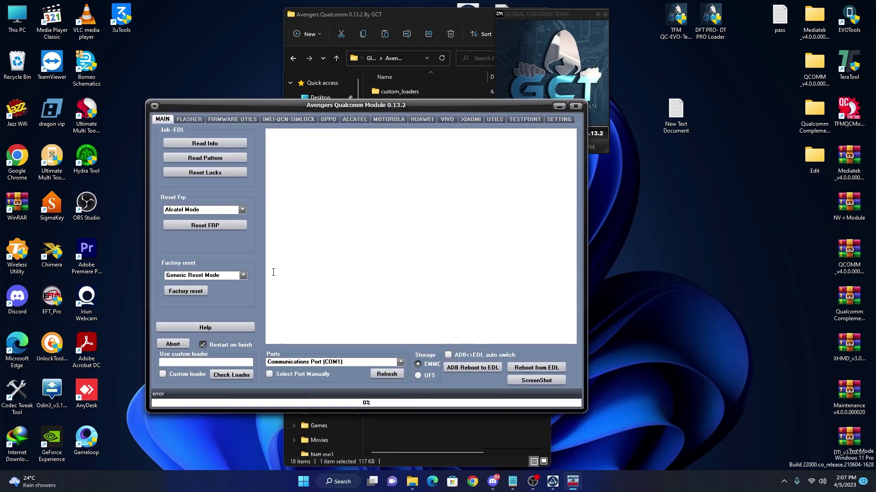
pyautogui.click(575, 106)
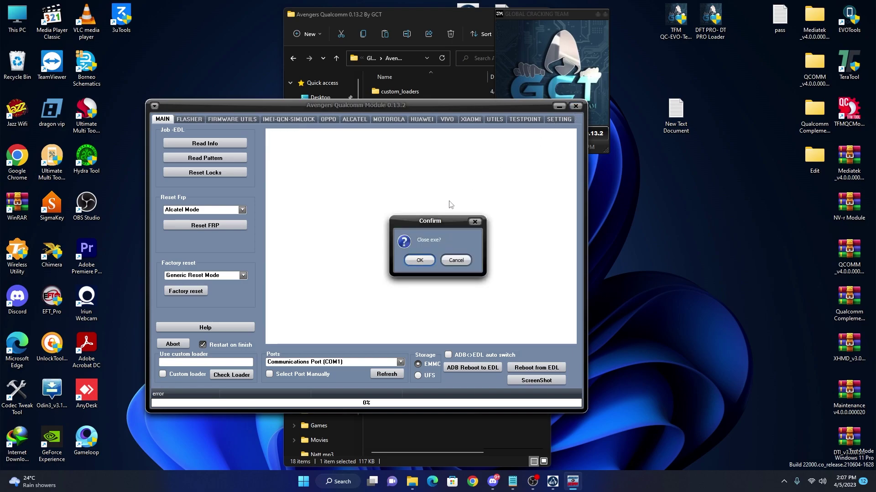
pyautogui.click(420, 263)
pyautogui.click(605, 13)
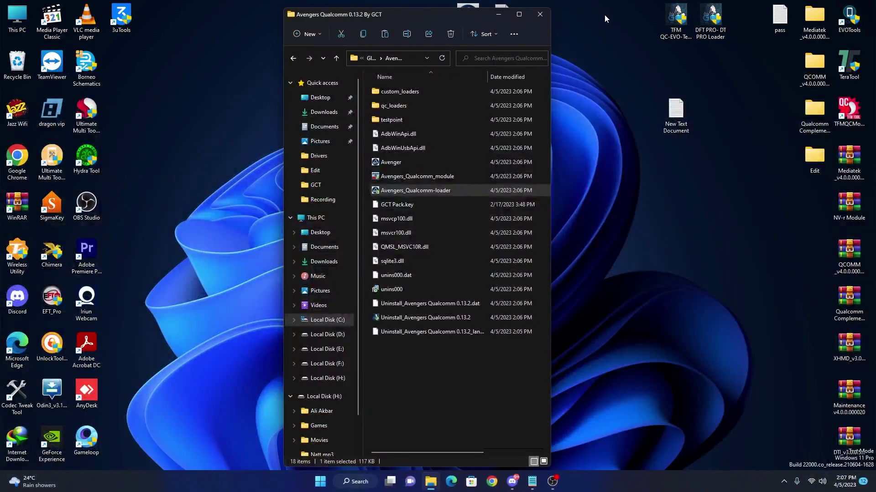
pyautogui.click(298, 60)
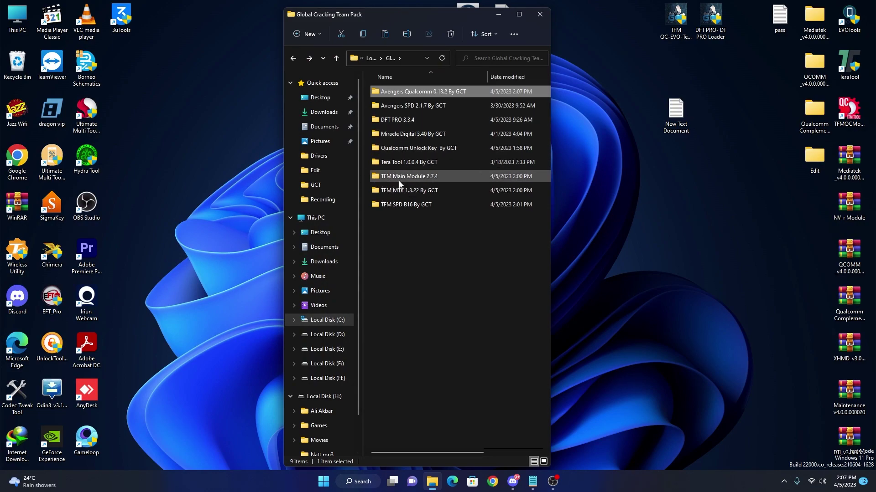
# - Replace GCT Pack.key in Tera Tool 1.0.0.4 By GCT and launch TeraTool Loader as administrator
pyautogui.doubleClick(404, 163)
pyautogui.rightClick(410, 298)
pyautogui.click(424, 309)
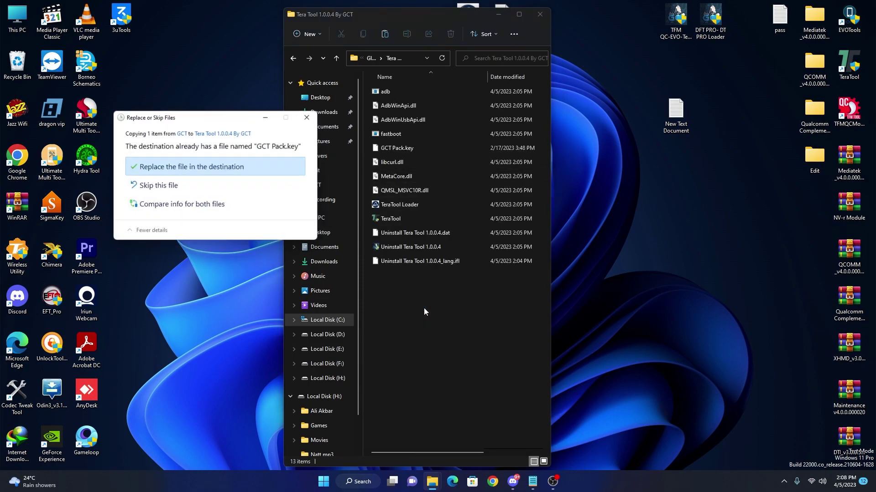
pyautogui.click(230, 169)
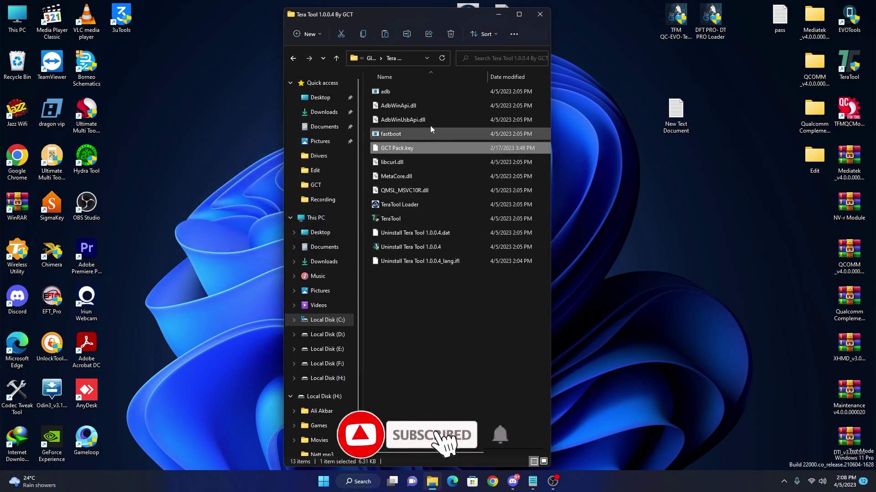
pyautogui.rightClick(391, 206)
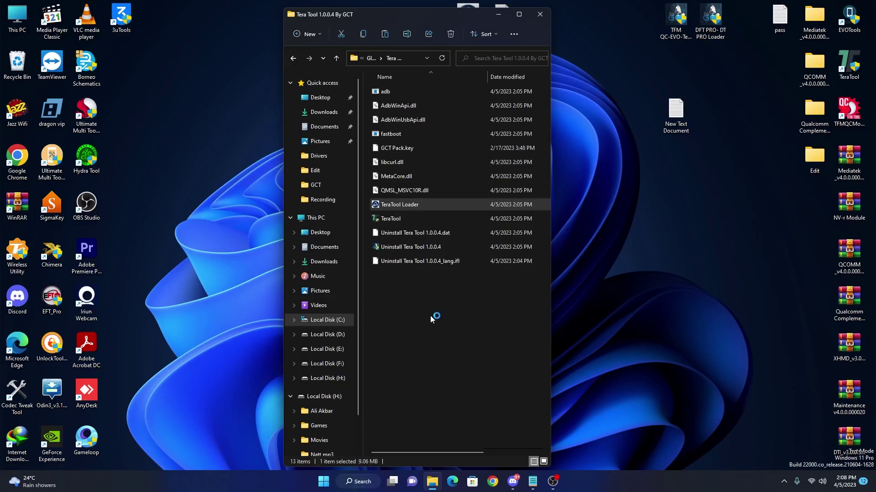
pyautogui.click(540, 135)
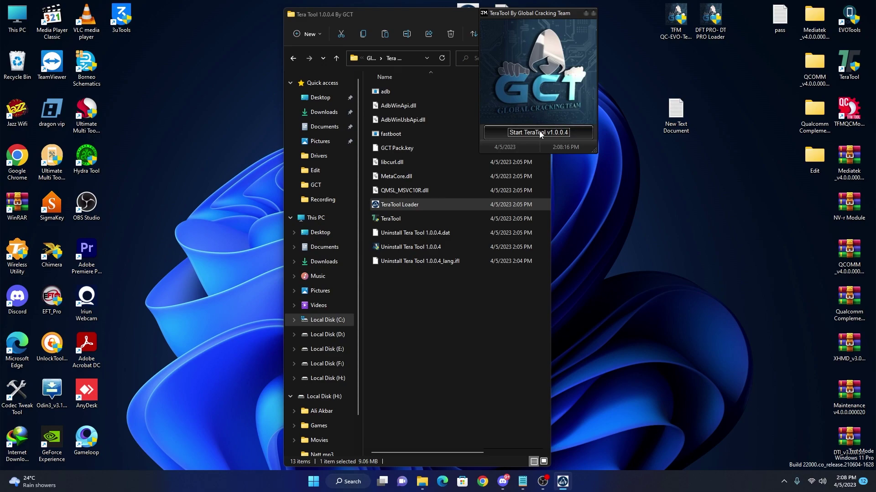
# - Launch TeraTool v1.0.0.4, view its Xiaomi features, and close the main window
pyautogui.click(540, 133)
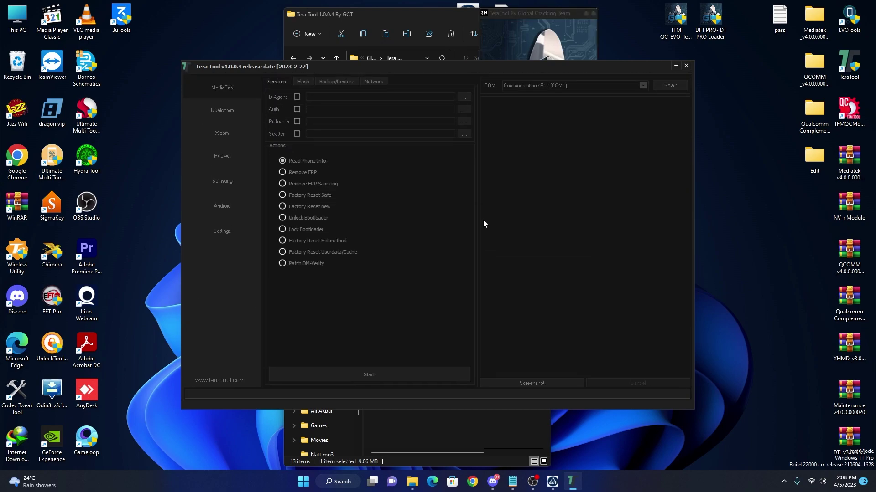
pyautogui.click(230, 133)
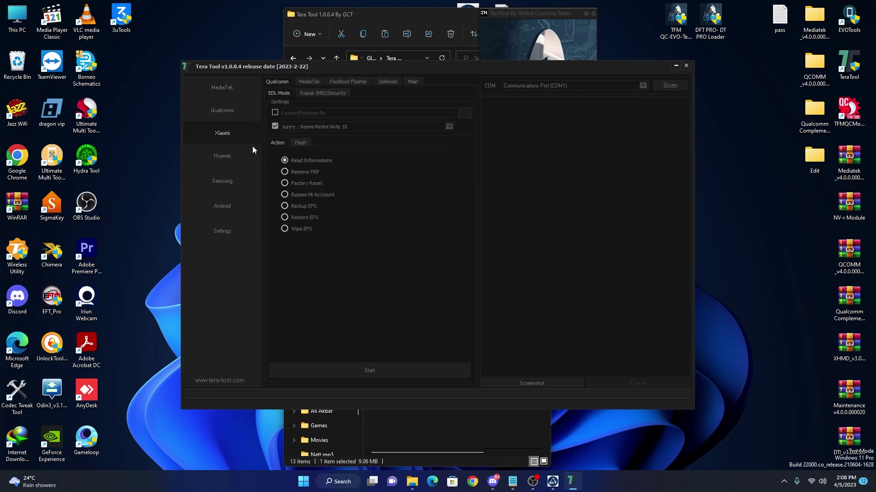
pyautogui.click(686, 69)
# - Close the TeraTool loader and return to the GCT folder listing 15 archives and GCT Pack.key
pyautogui.click(591, 13)
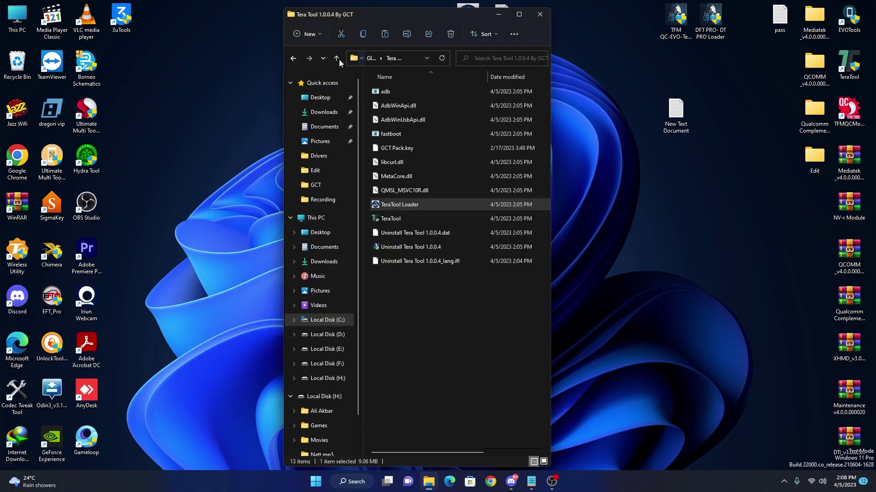
pyautogui.click(290, 59)
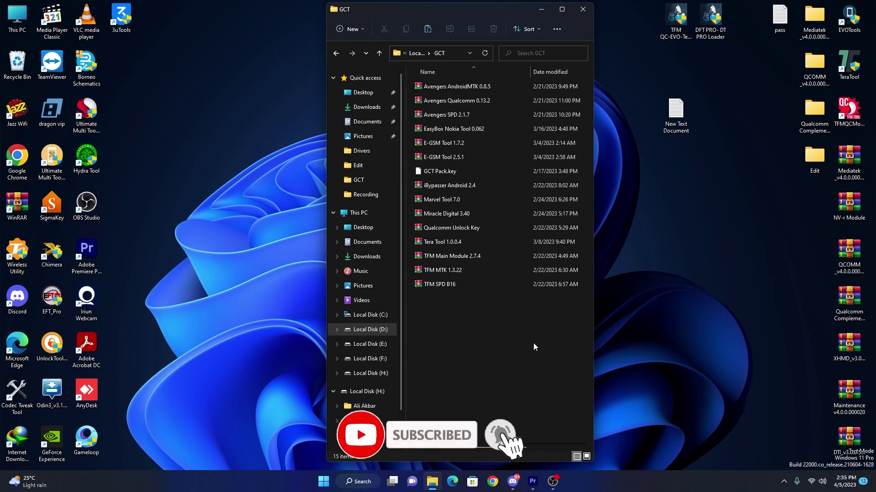
pyautogui.moveTo(561, 346); pyautogui.dragTo(481, 79)
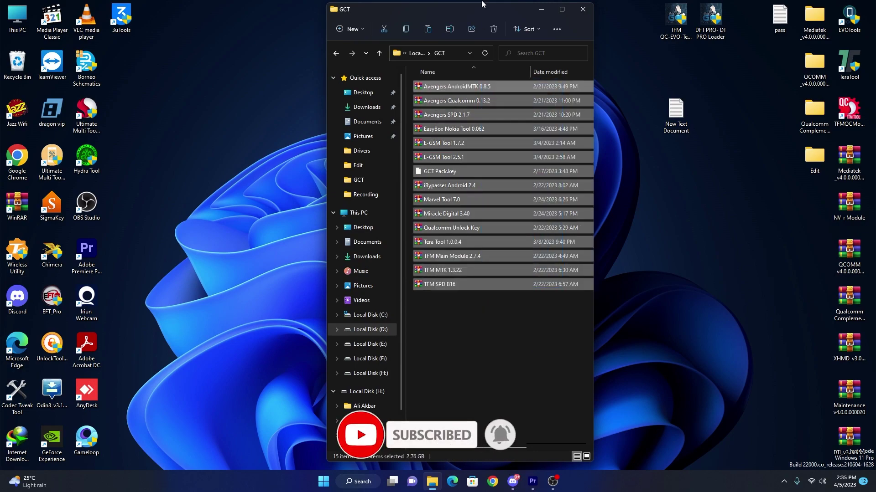
pyautogui.click(478, 334)
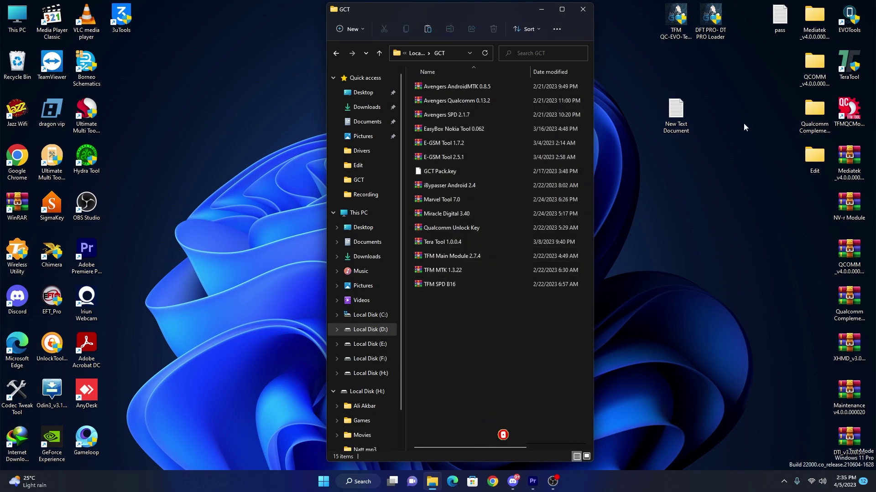
pyautogui.moveTo(738, 49); pyautogui.dragTo(661, 12)
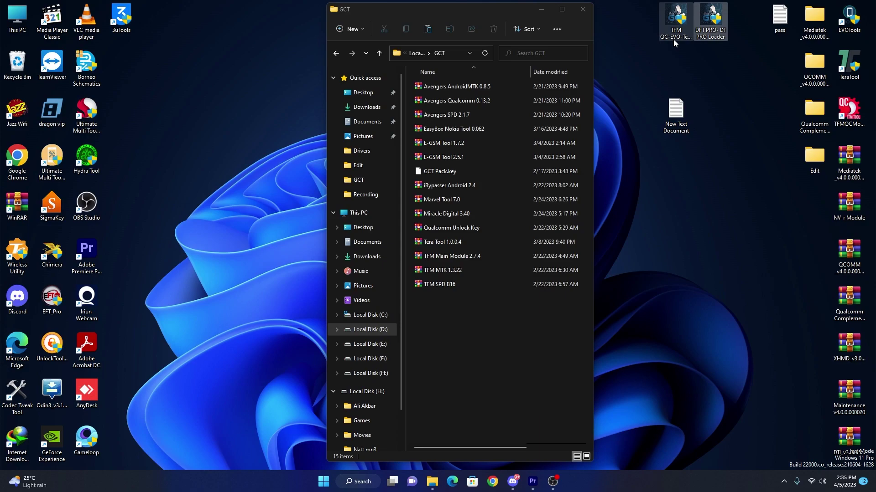
pyautogui.click(517, 360)
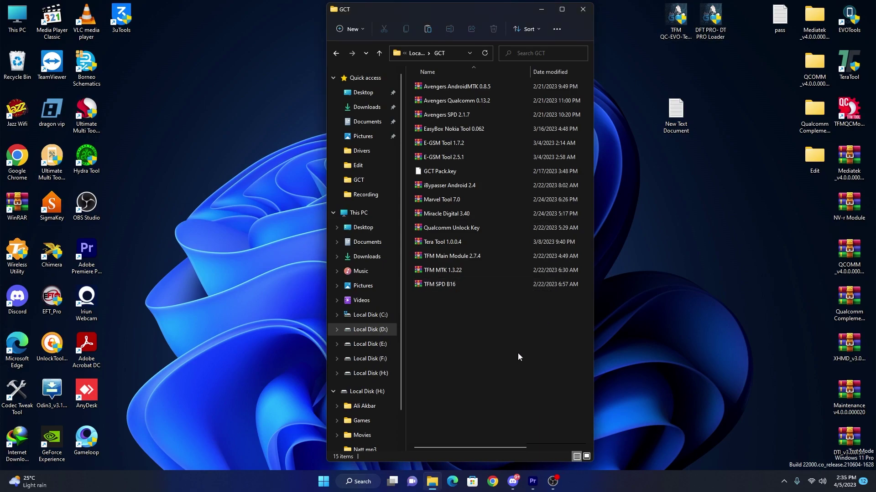